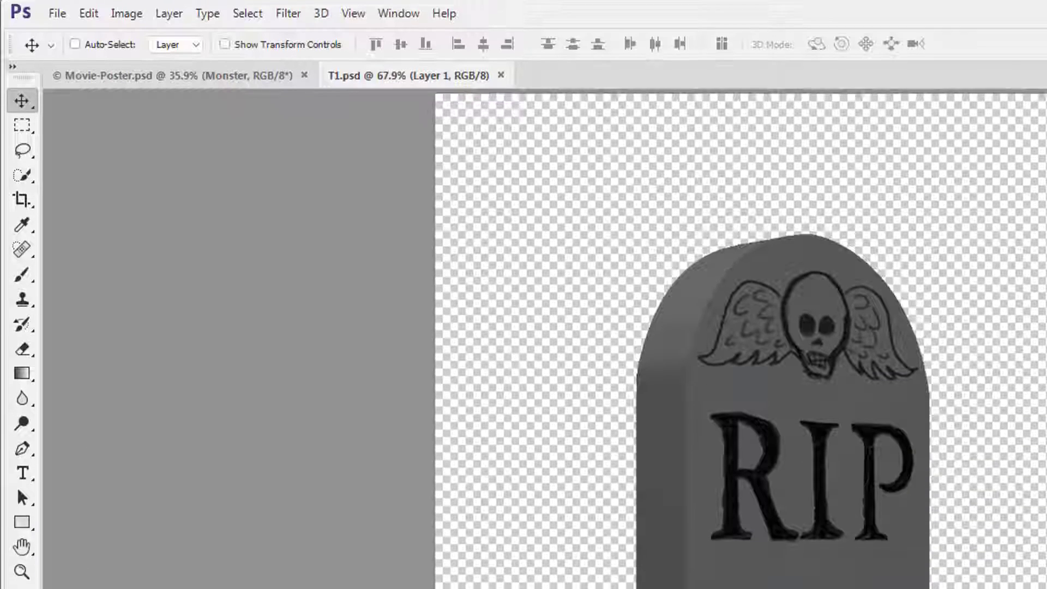
- Apply the Difference Clouds render filter to the tombstone layer
left_click(298, 15)
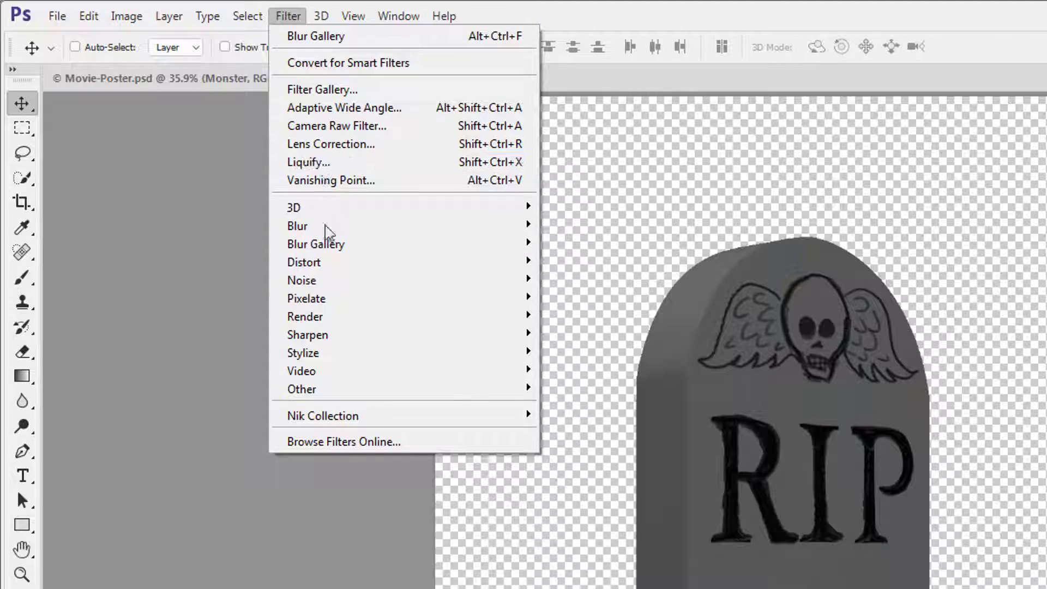
mouse_move(355, 320)
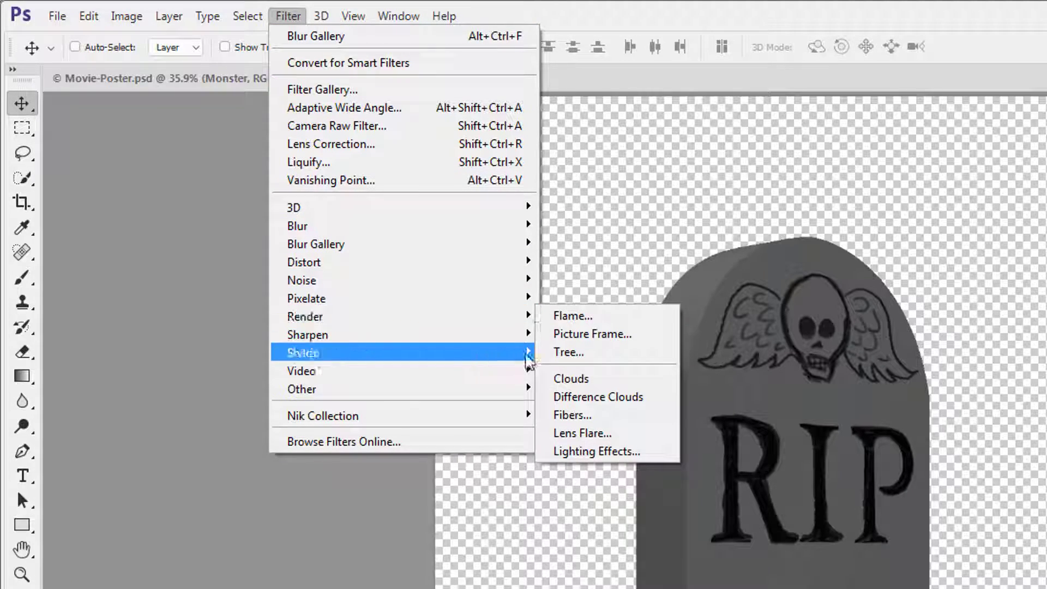
left_click(596, 396)
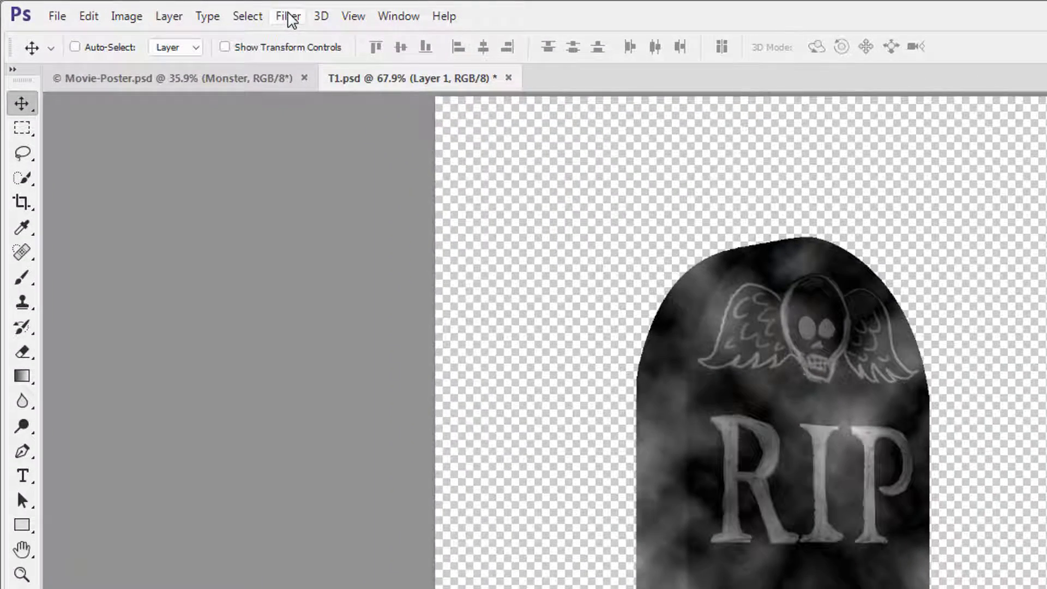
- Apply a 15 px Iris Blur to the tombstone, with the blur centre moved up between the skull and the RIP lettering
left_click(164, 9)
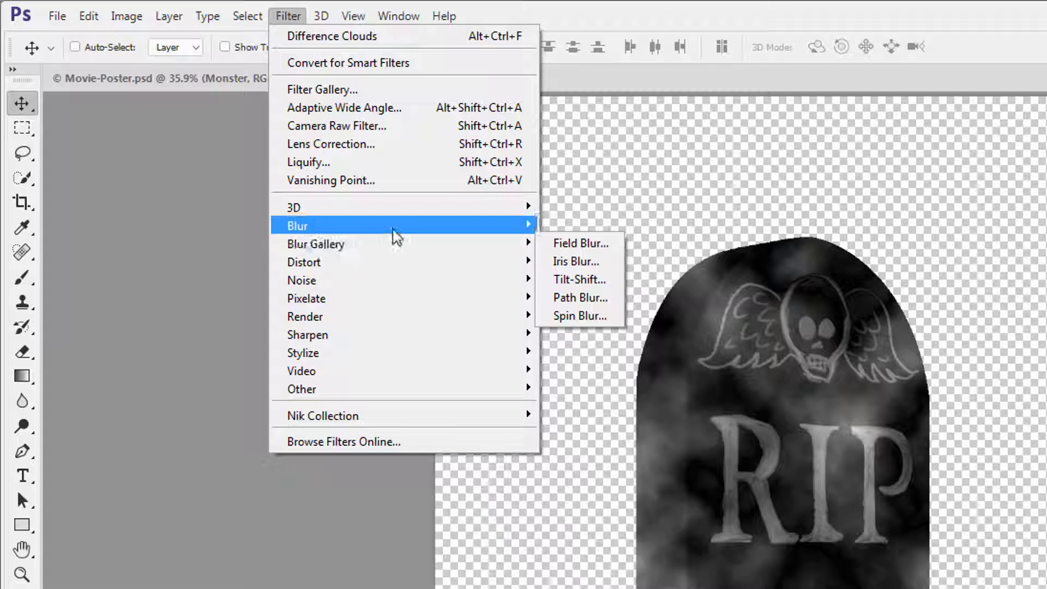
left_click(575, 261)
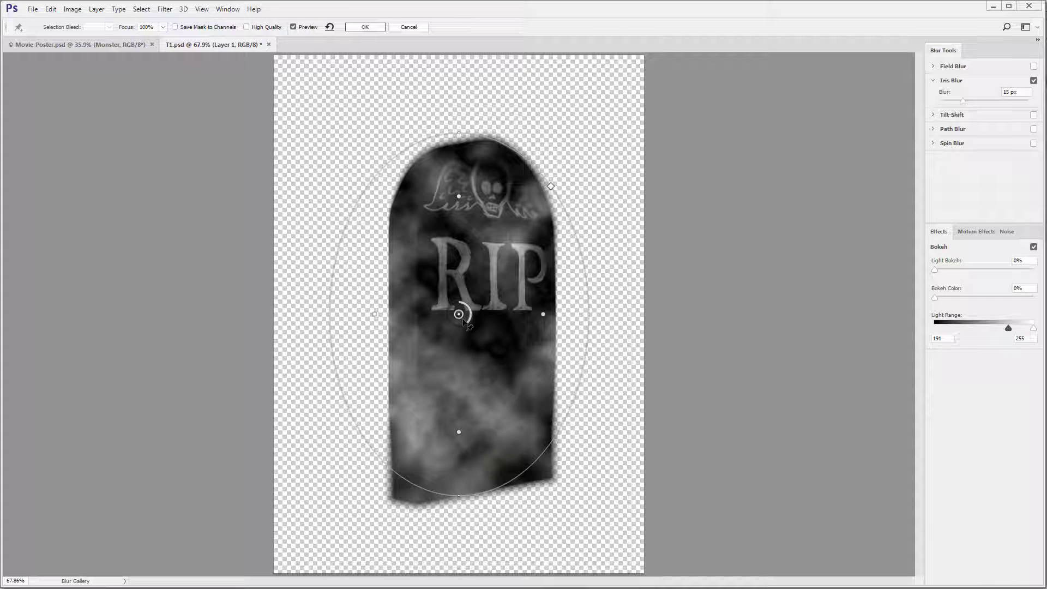
left_click_drag(469, 302, 480, 232)
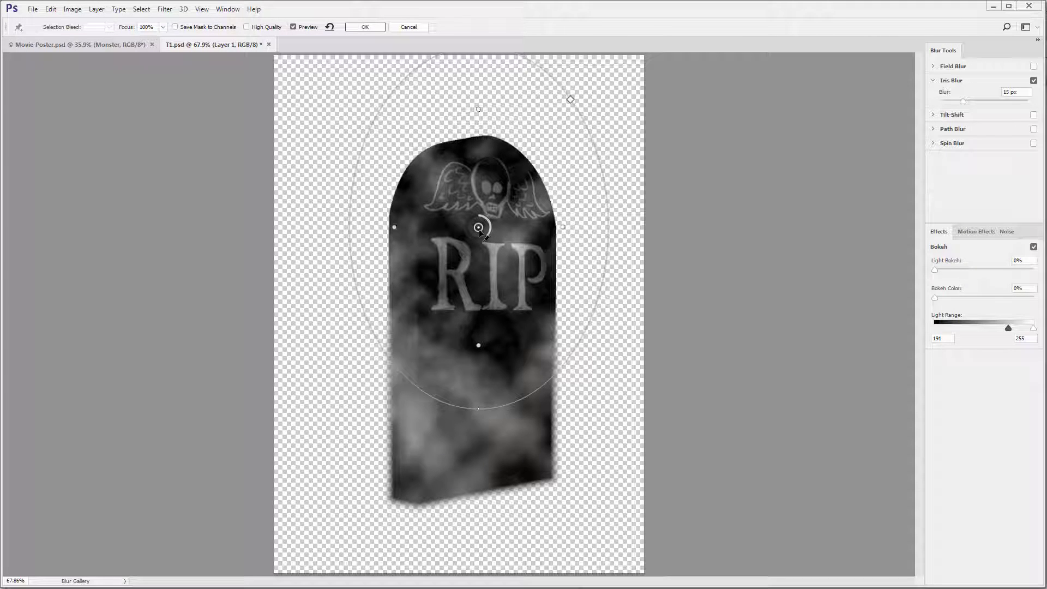
left_click(361, 29)
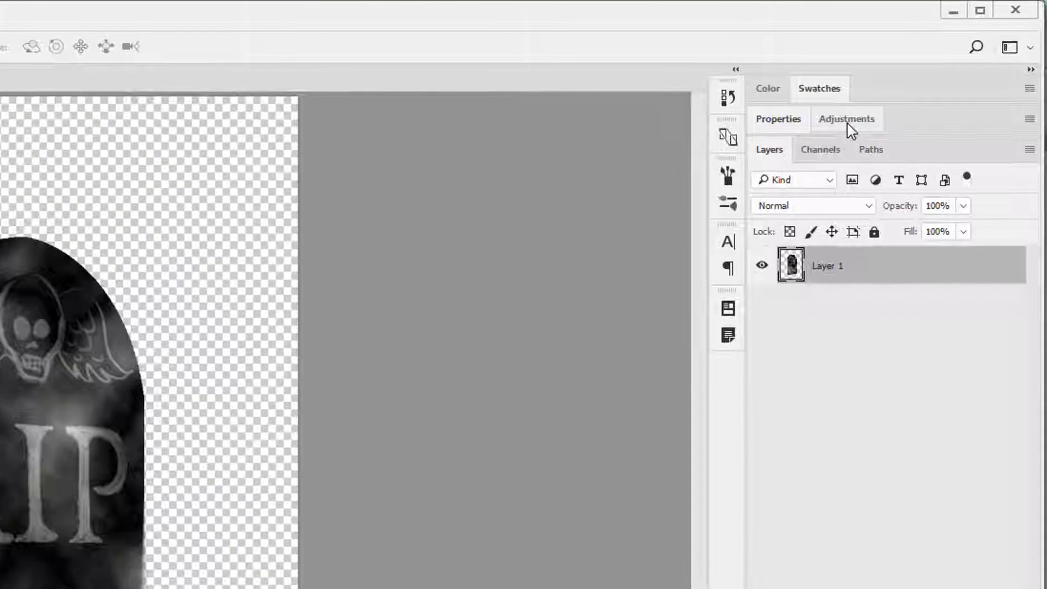
- Add a Brightness/Contrast adjustment layer above the tombstone with the contrast set to 70
left_click(922, 76)
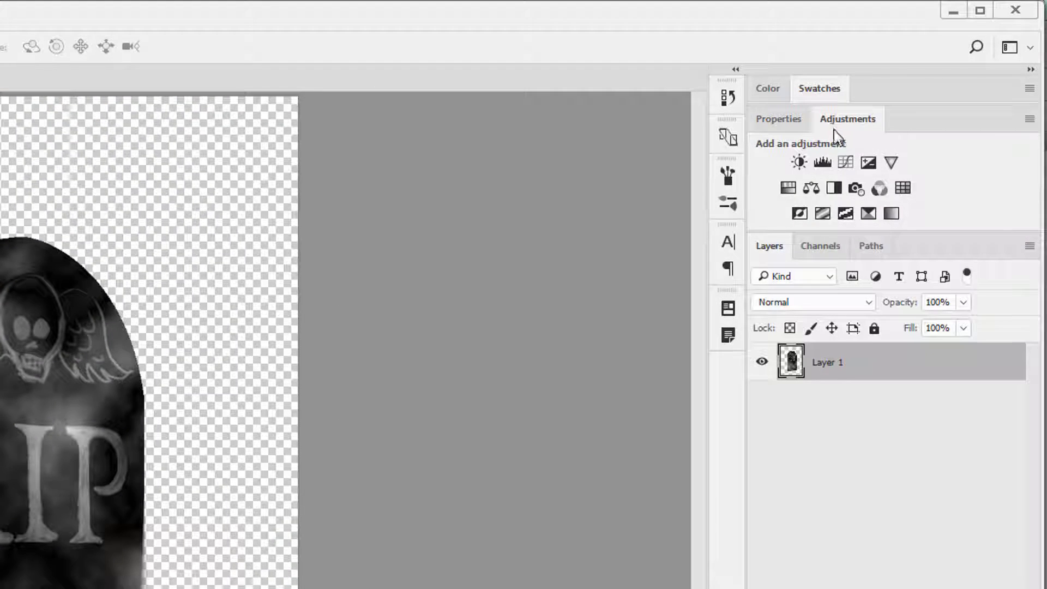
left_click(800, 163)
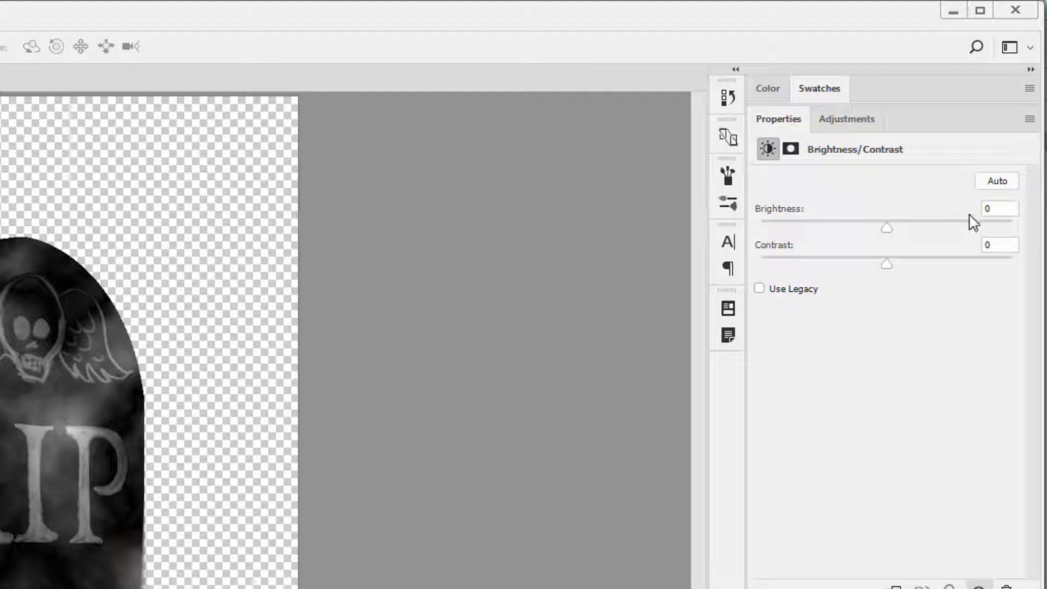
left_click(997, 249)
type("70")
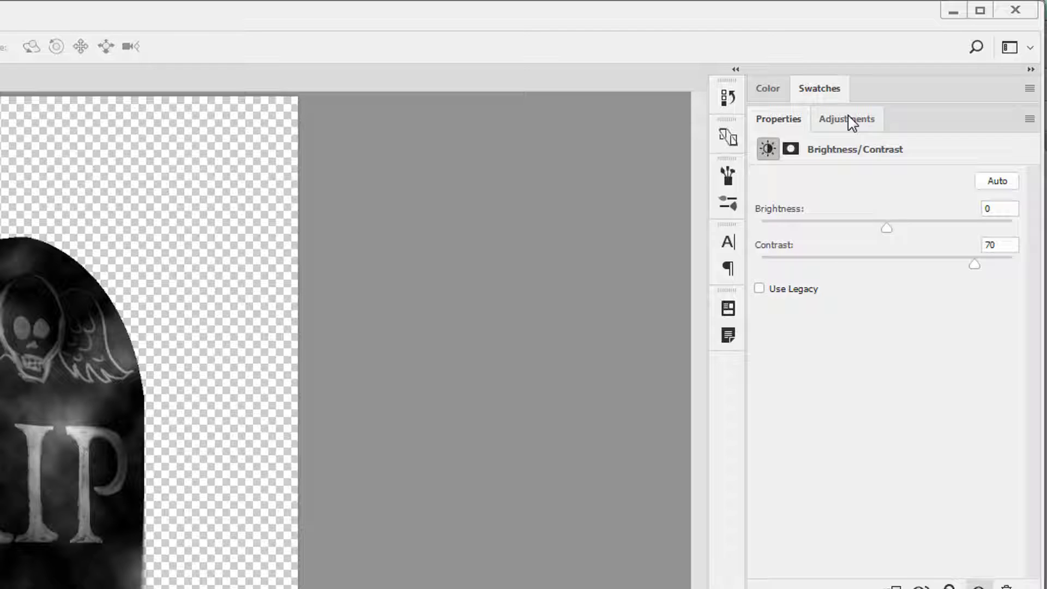
- Add a Channel Mixer adjustment layer and, for the Green output channel, set Red to +37% and Blue to +108%
left_click(934, 69)
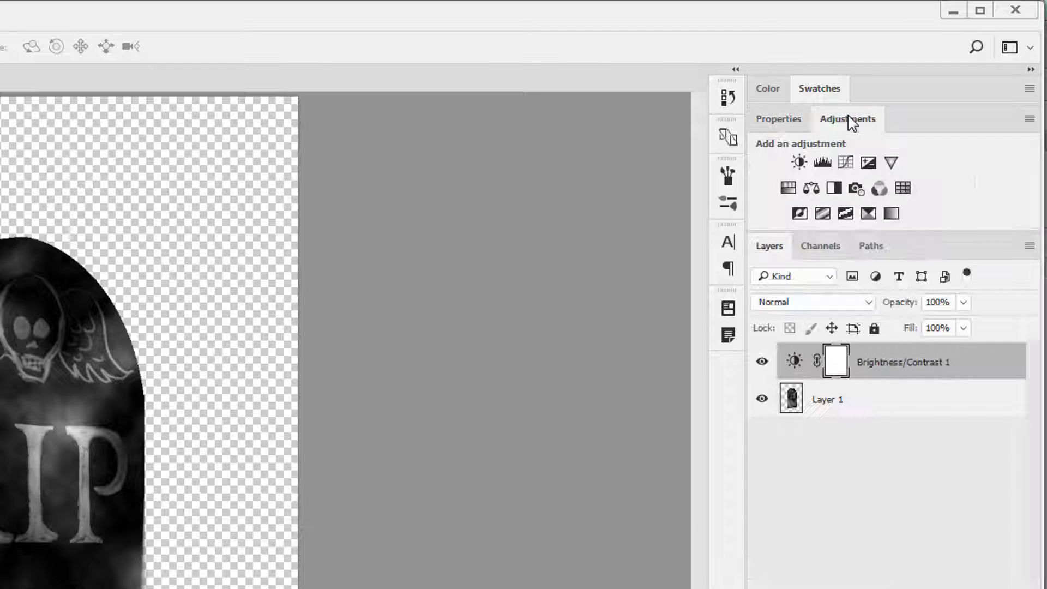
left_click(879, 189)
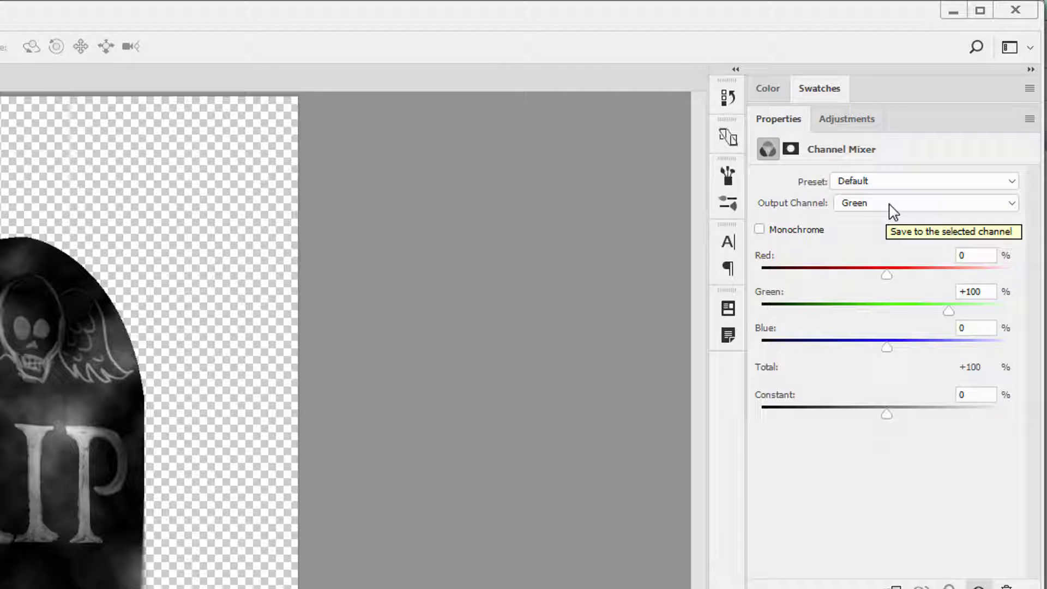
left_click(890, 206)
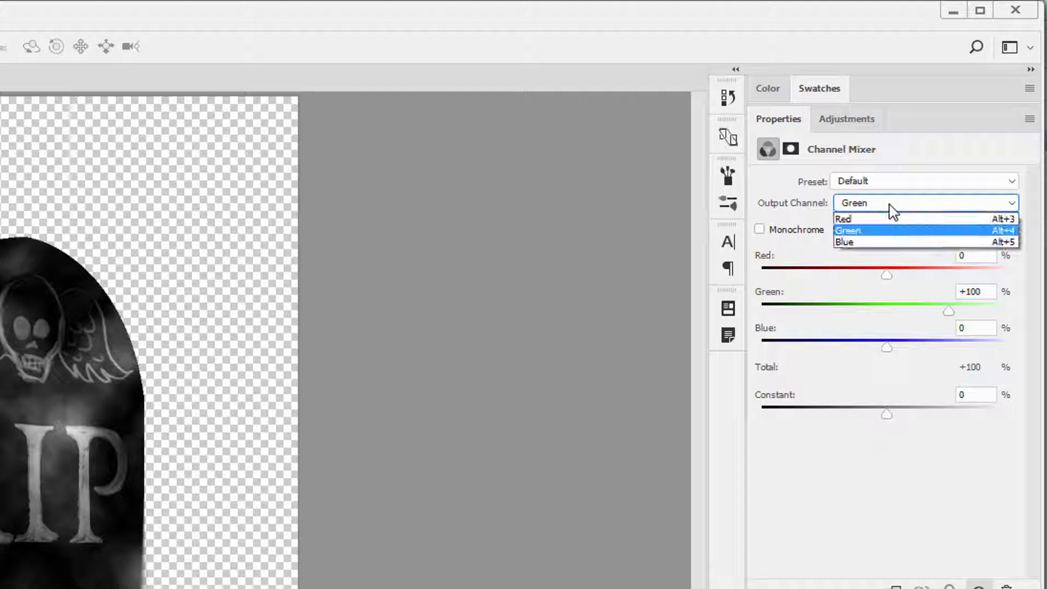
left_click(870, 231)
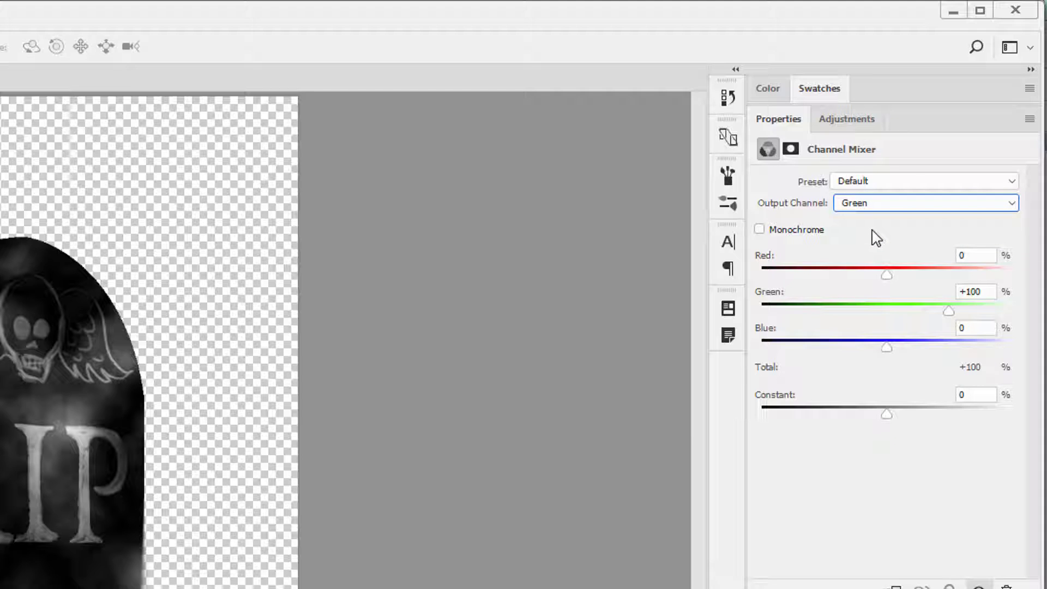
left_click(976, 260)
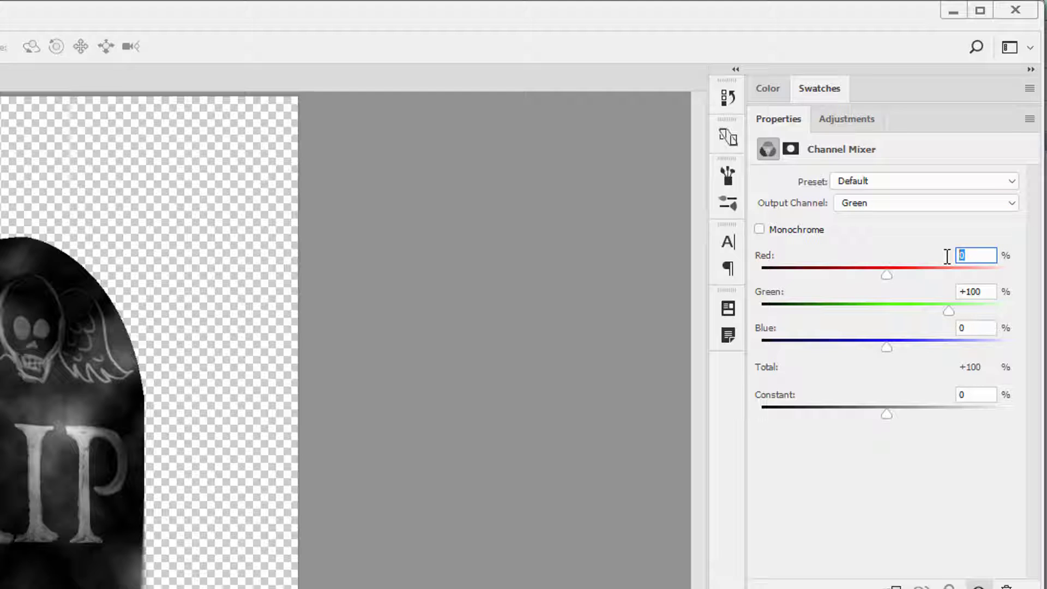
type("+37")
key("Tab")
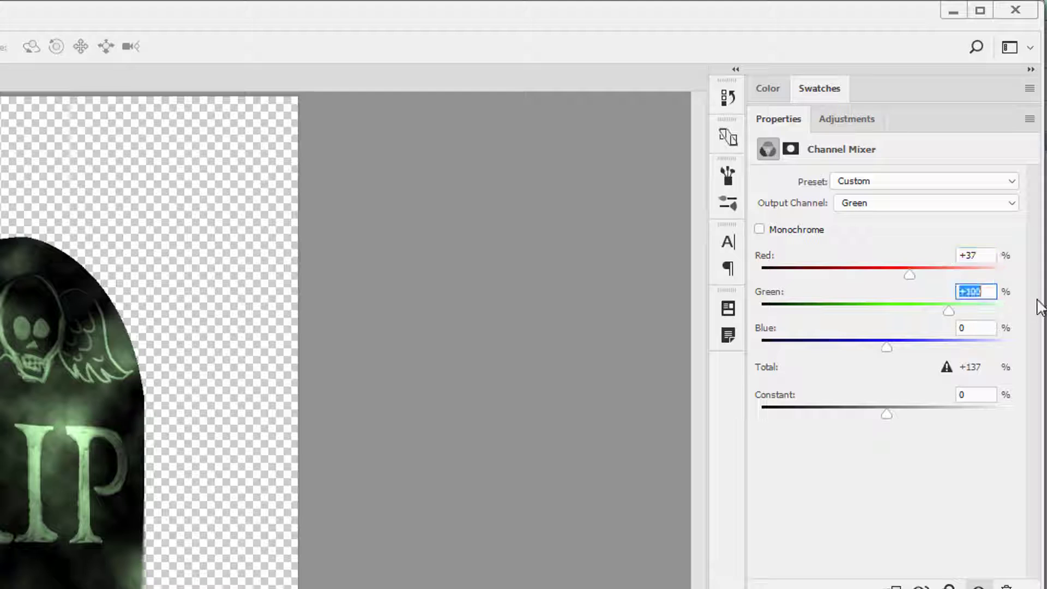
key("Tab")
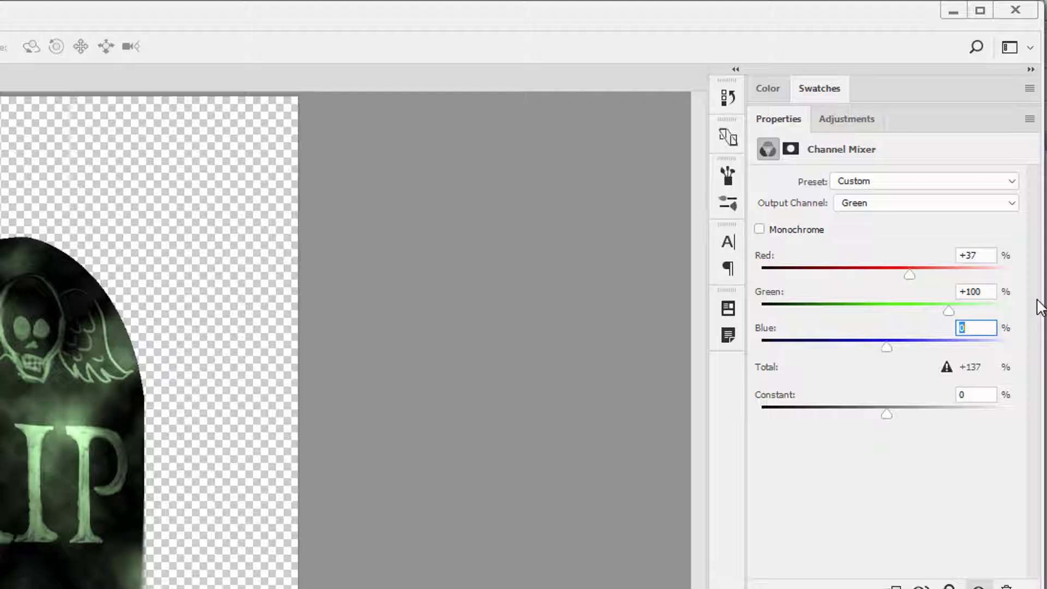
type("+108")
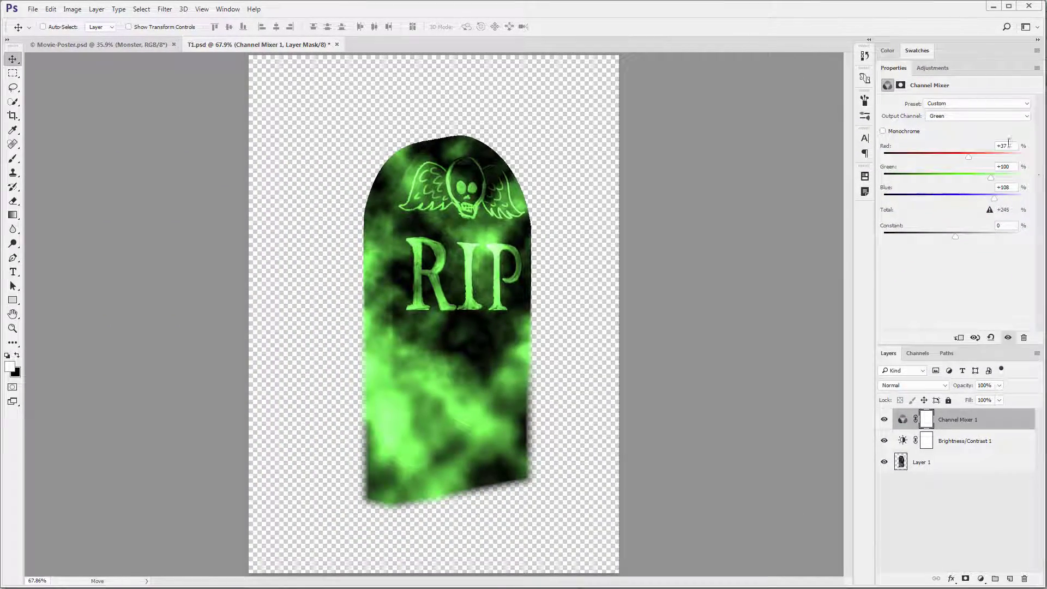
- Add an Exposure adjustment layer on top of the stack with the exposure set to 0.90
left_click(931, 68)
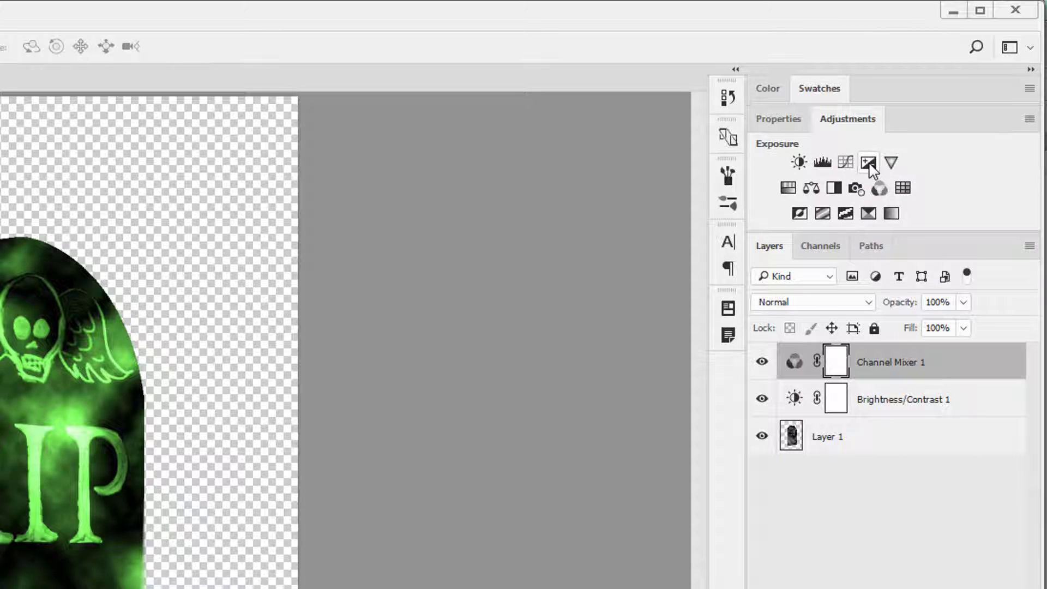
left_click(868, 163)
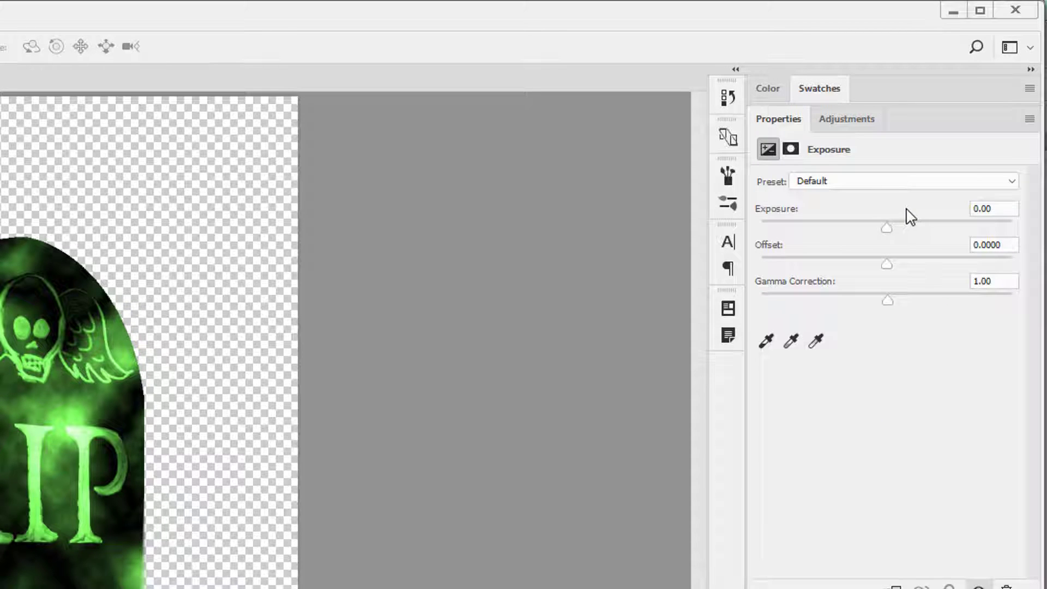
double_click(997, 209)
type("0.9")
key("Return")
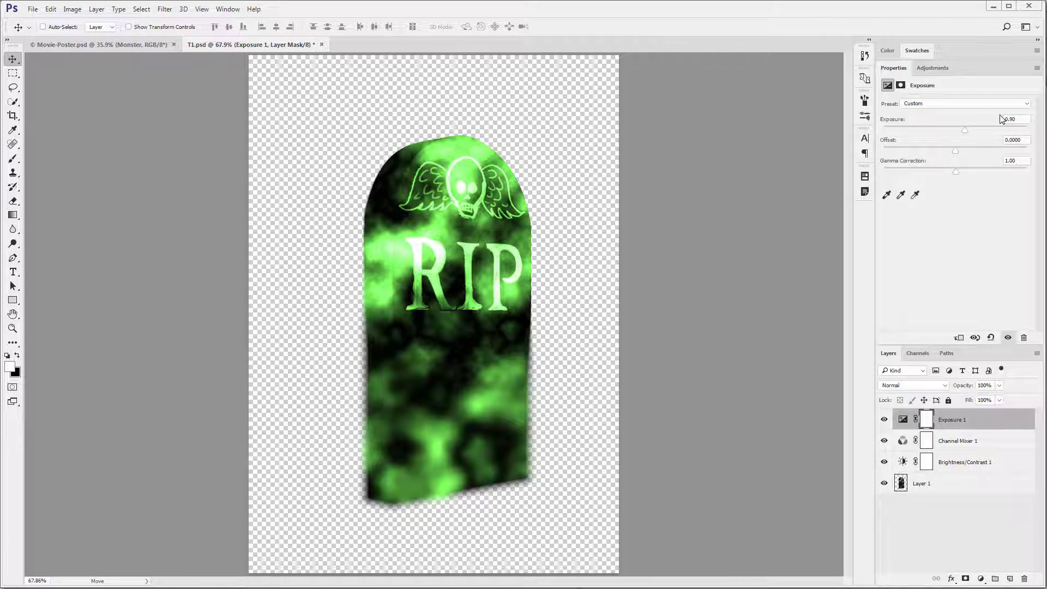
- Open the document history, try the Blur Gallery and Modify Channel Mixer Layer states, and revert to the Difference Clouds state
left_click(228, 8)
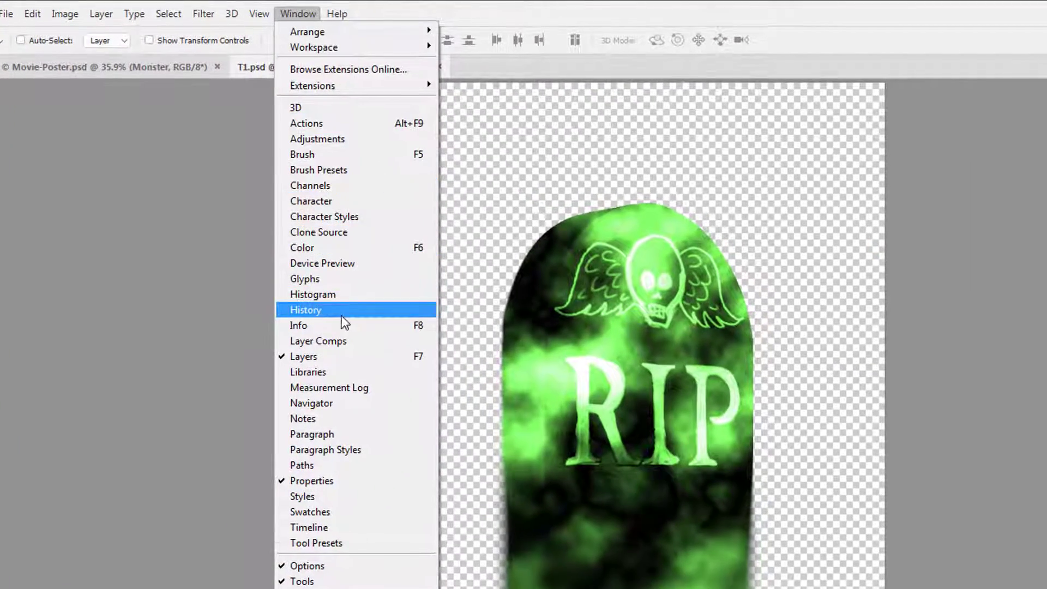
left_click(354, 306)
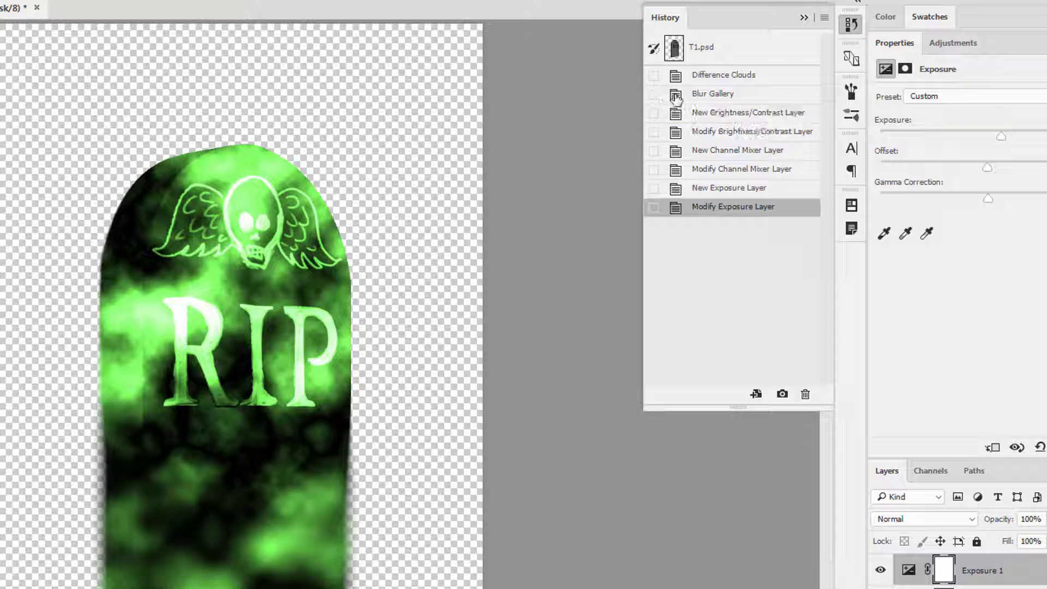
left_click(760, 100)
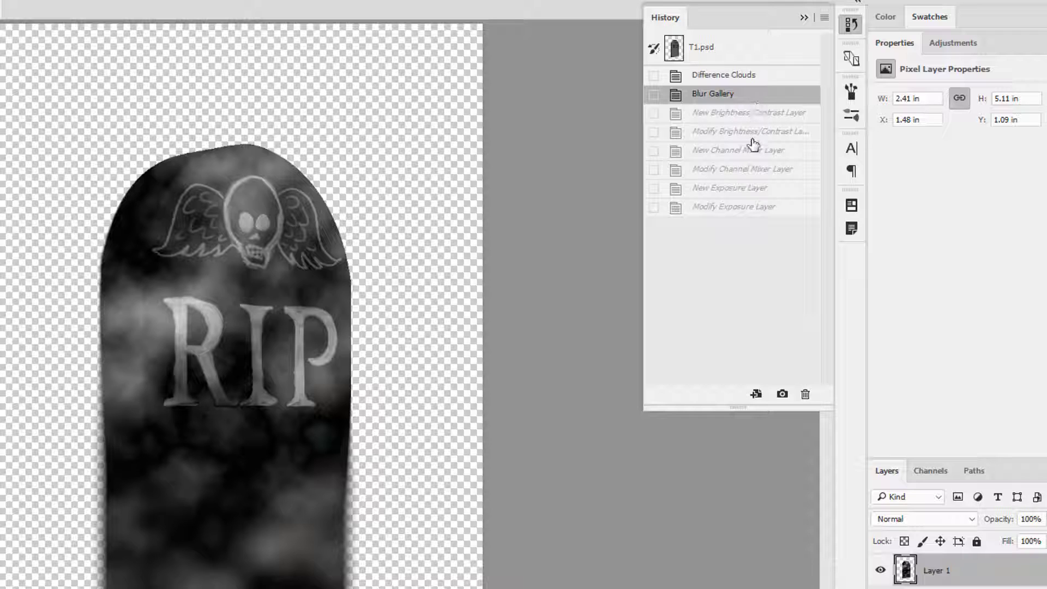
left_click(753, 170)
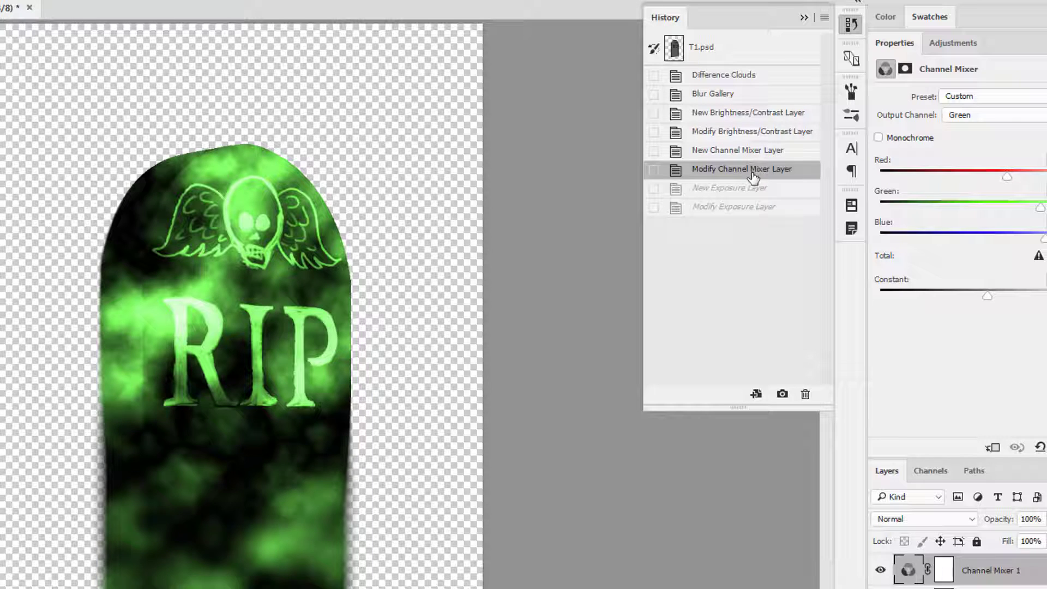
left_click(755, 79)
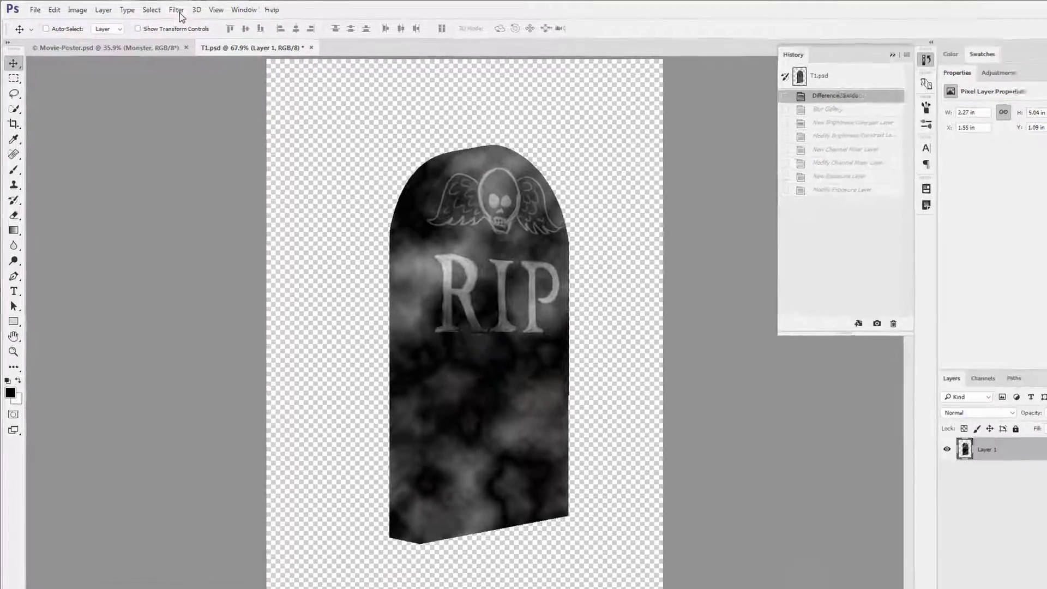
- Add 3% monochromatic noise with Gaussian distribution to the tombstone layer
left_click(165, 8)
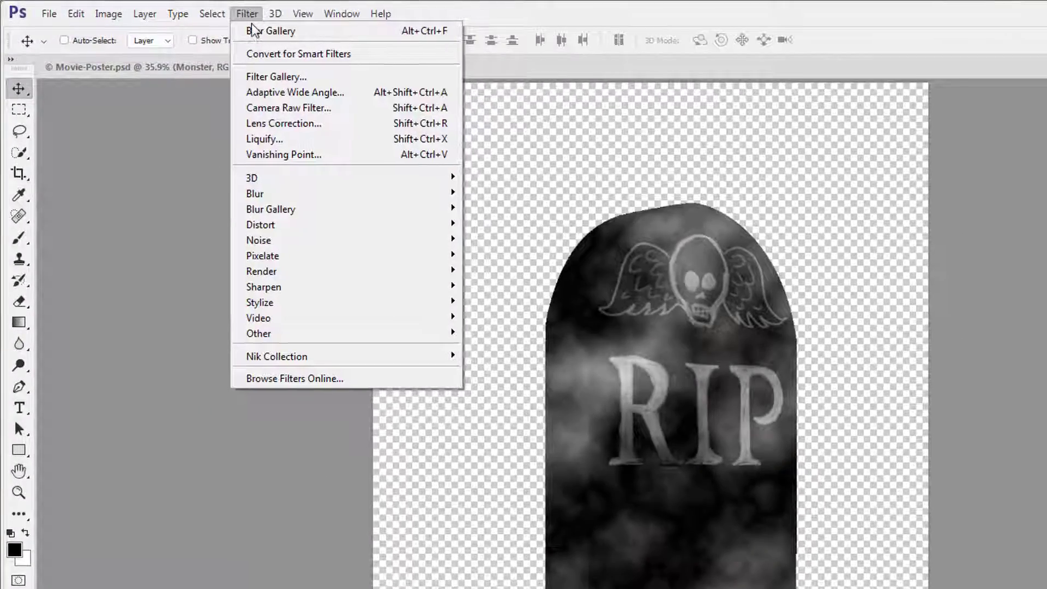
mouse_move(306, 240)
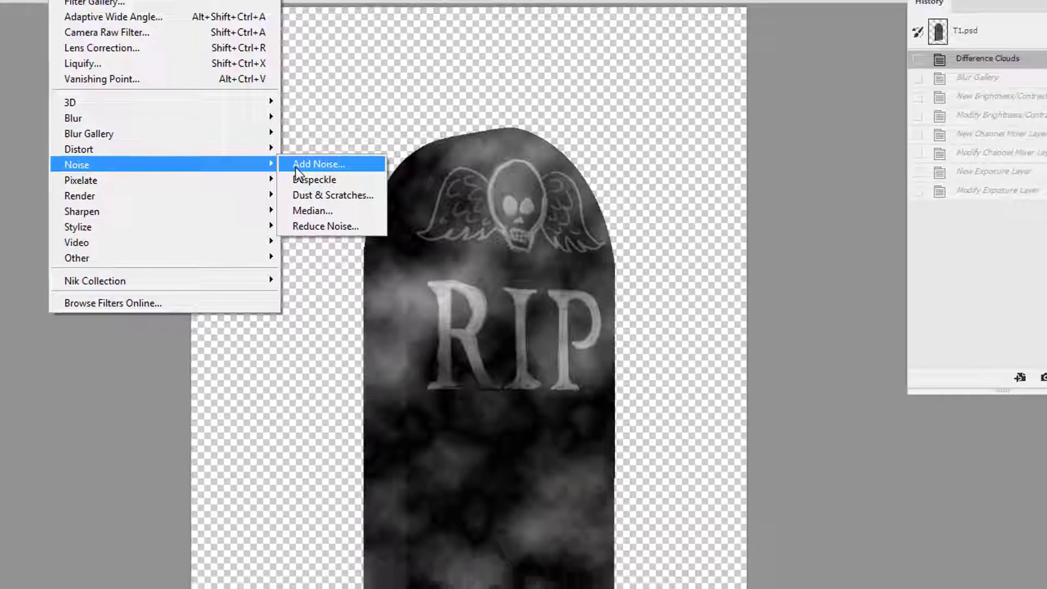
left_click(480, 242)
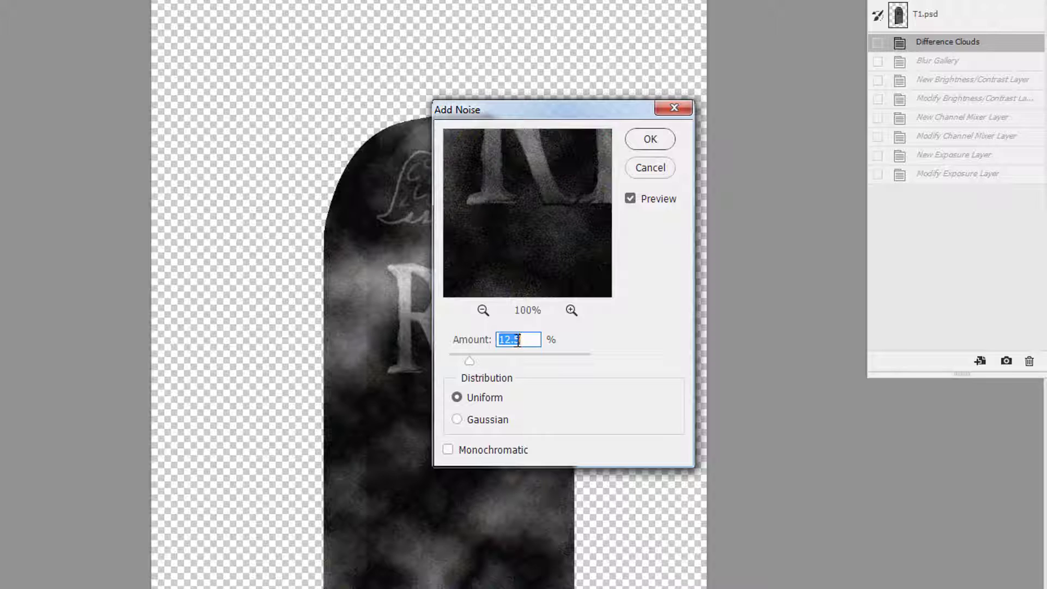
type("3")
left_click(457, 419)
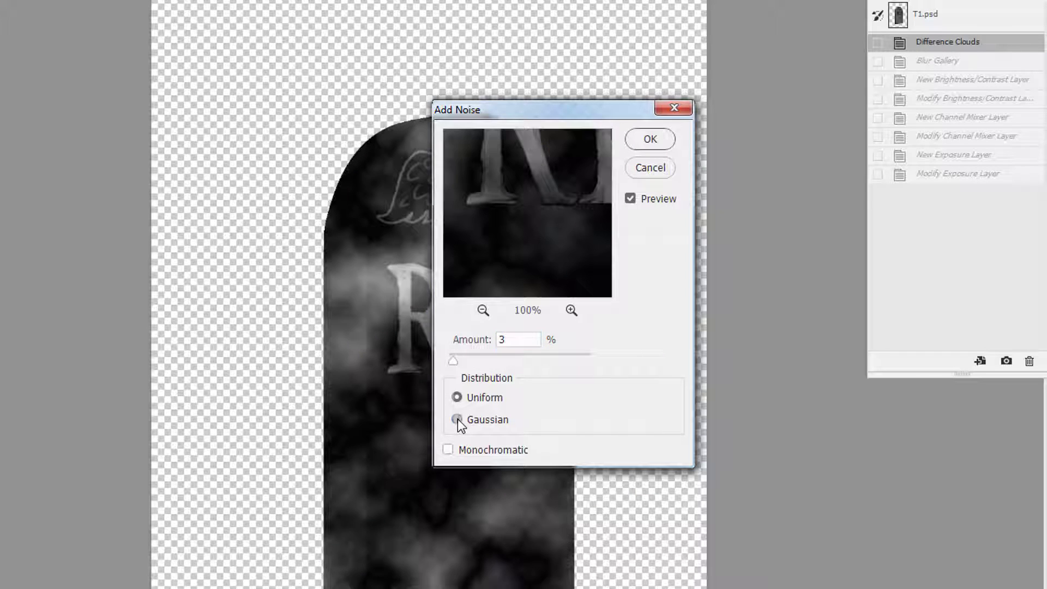
left_click(447, 450)
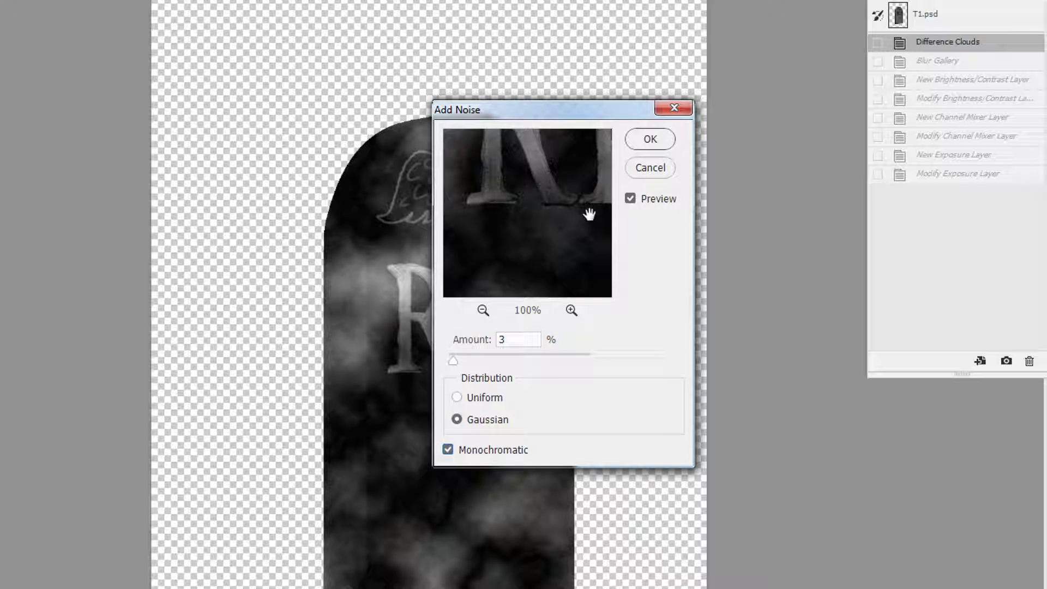
left_click(639, 139)
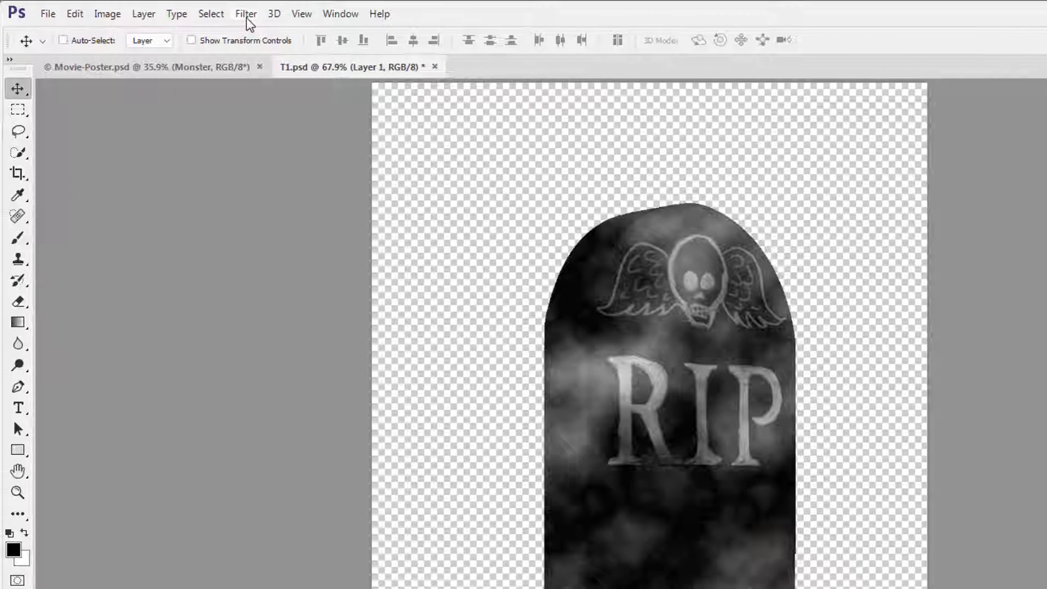
- Apply the Lighting Effects filter to the tombstone layer using the Flashlight preset
left_click(247, 19)
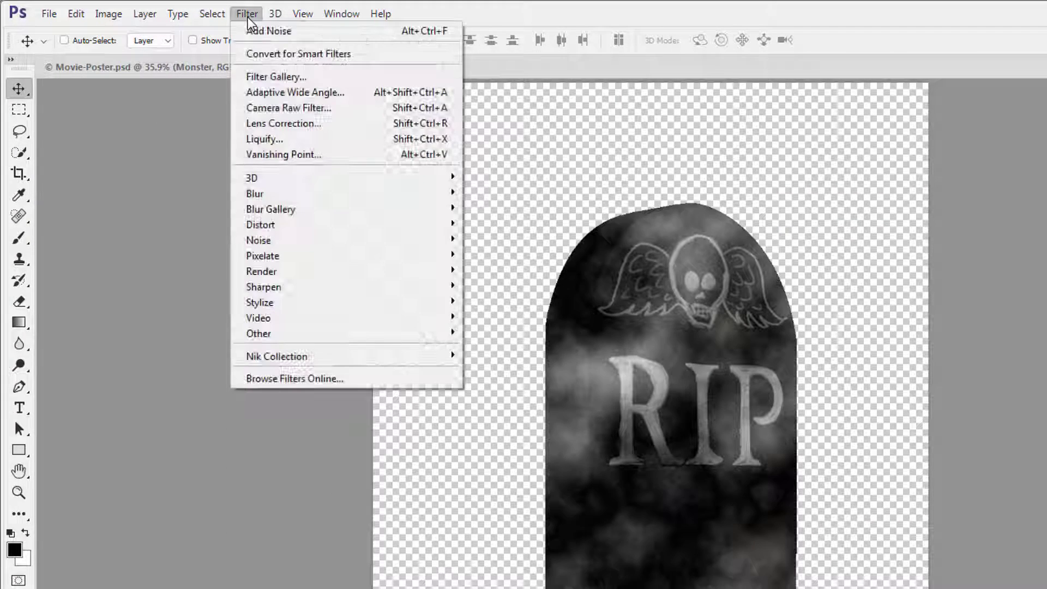
mouse_move(293, 276)
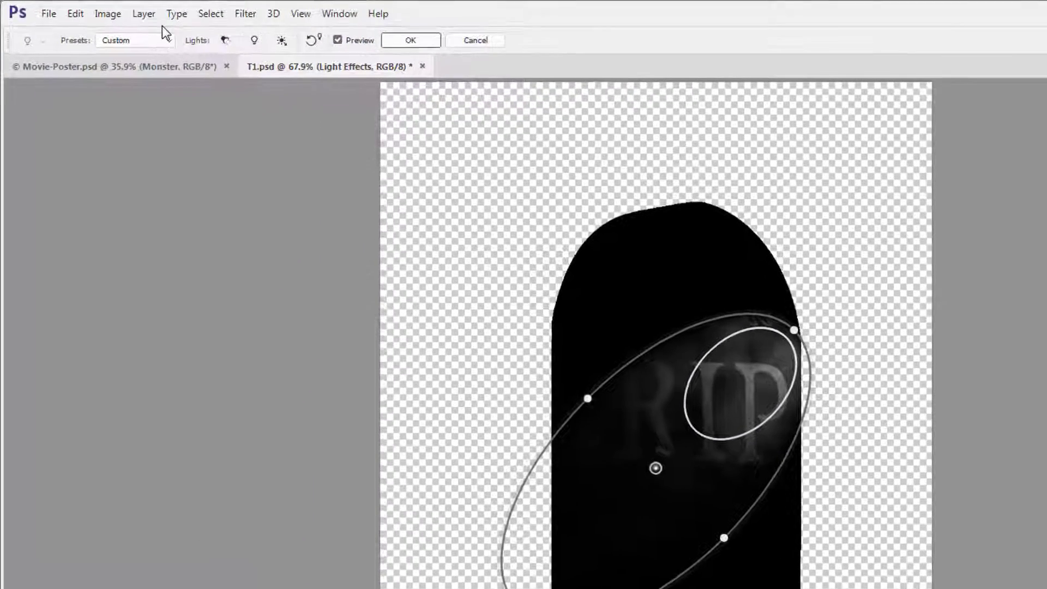
left_click(132, 31)
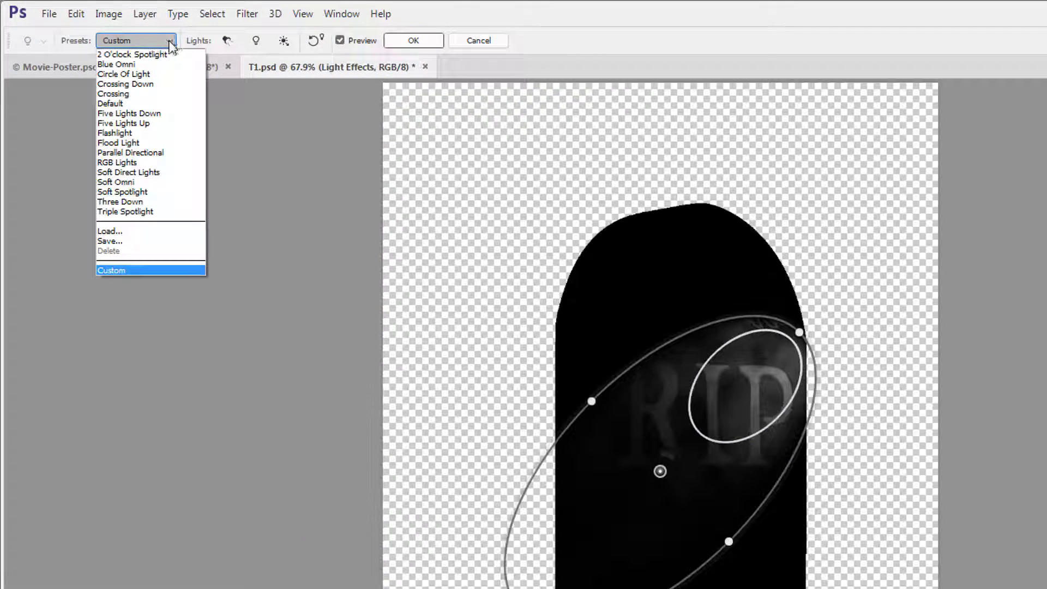
left_click(158, 133)
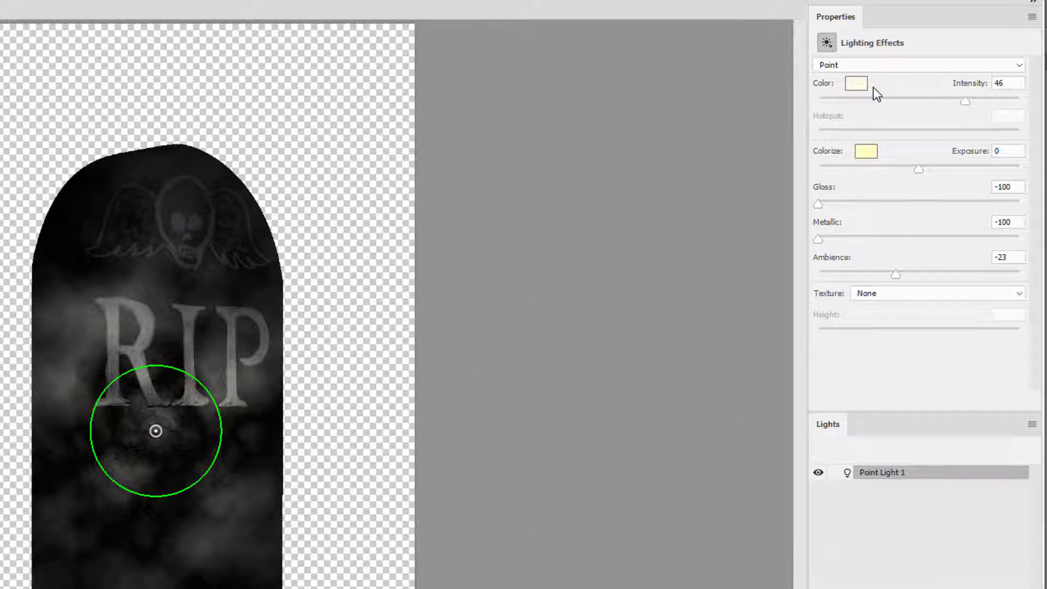
- Set the point light's color to a bright cyan with hue 178°, saturation 89% and brightness 99%
left_click(857, 85)
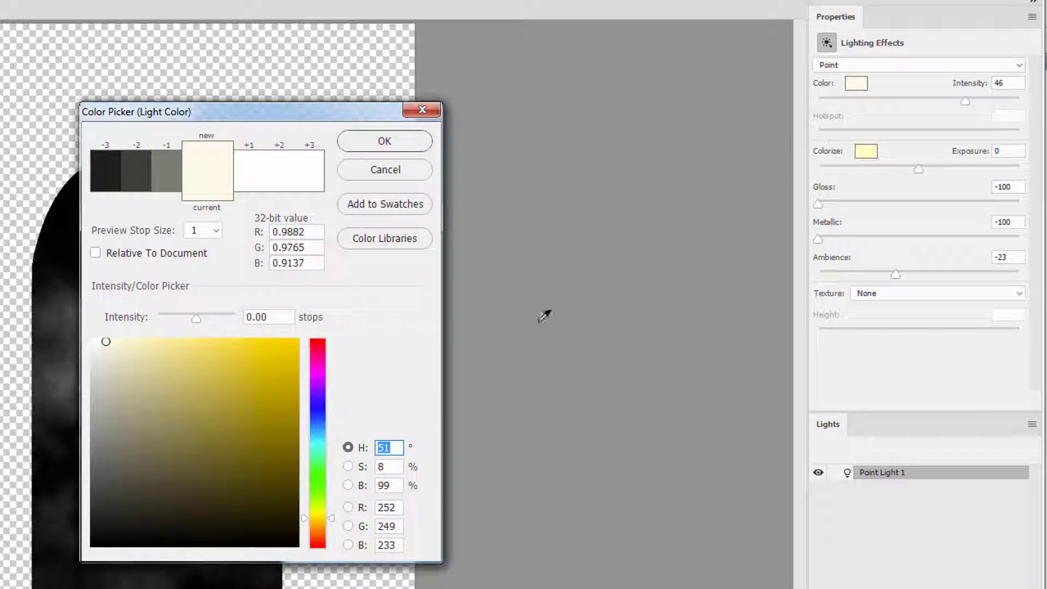
left_click(320, 445)
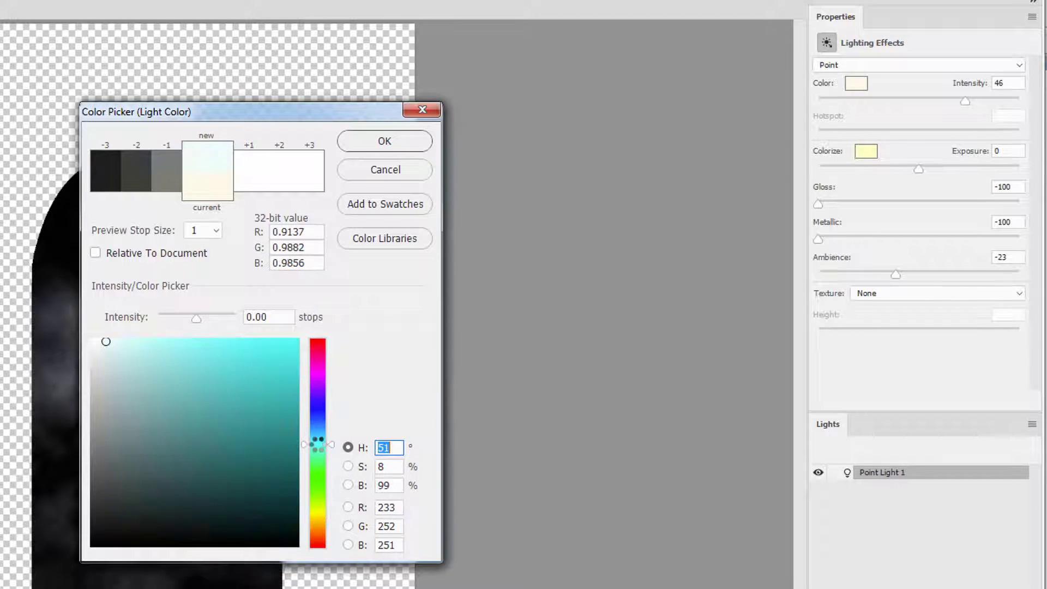
left_click(275, 342)
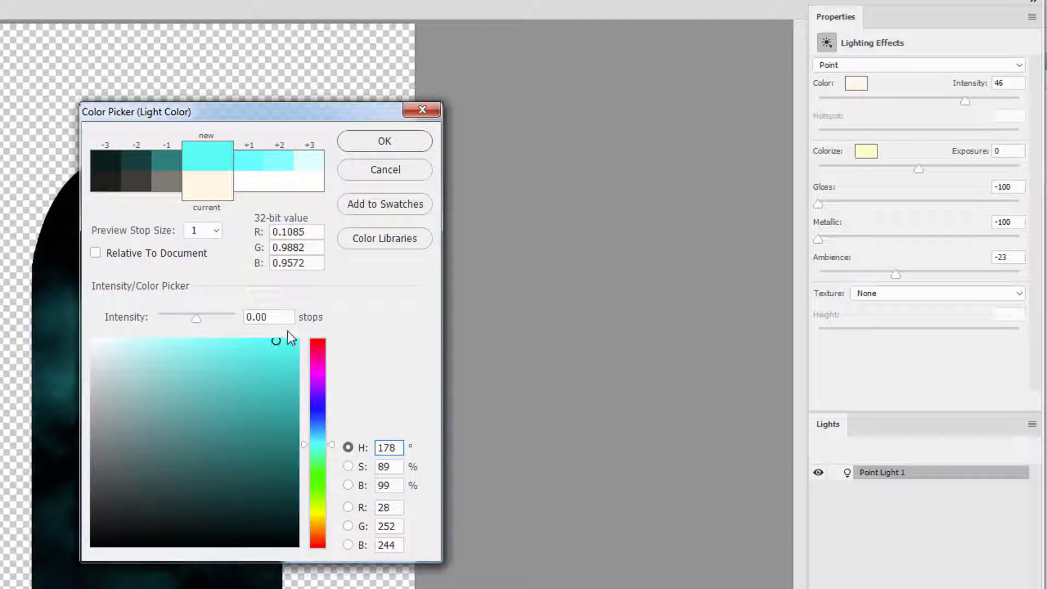
left_click(373, 145)
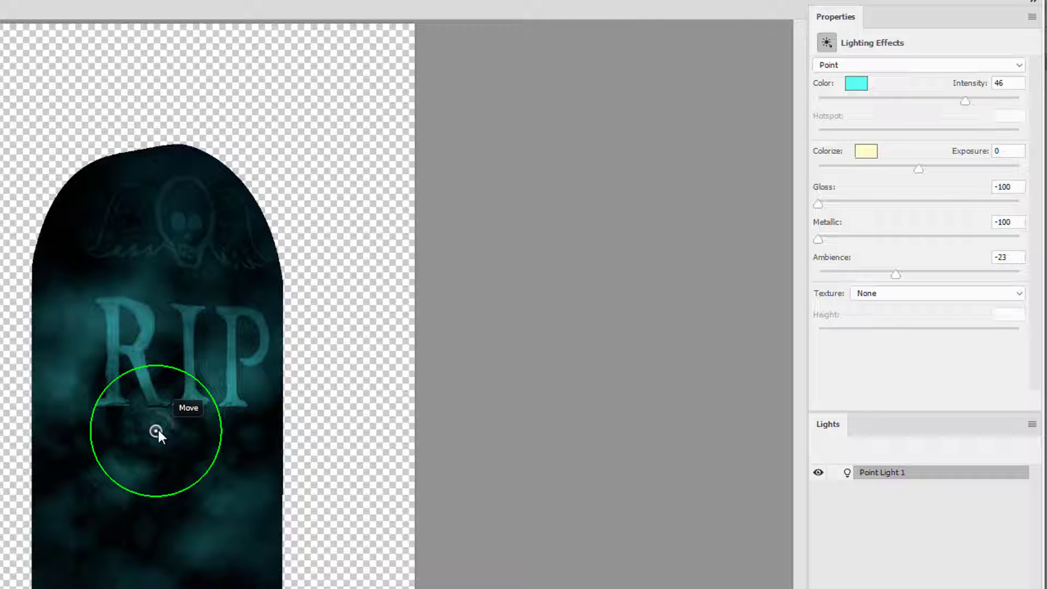
- Move the point light up to the top of the RIP lettering, set Ambience to 46, and apply the lighting
left_click_drag(158, 429, 181, 313)
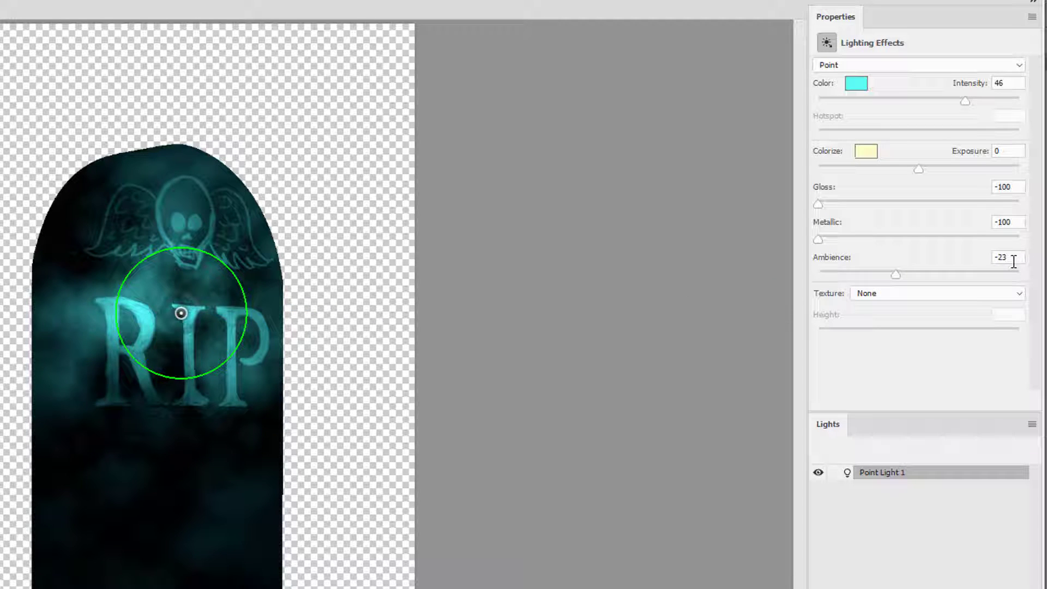
left_click_drag(1013, 262, 990, 268)
type("46")
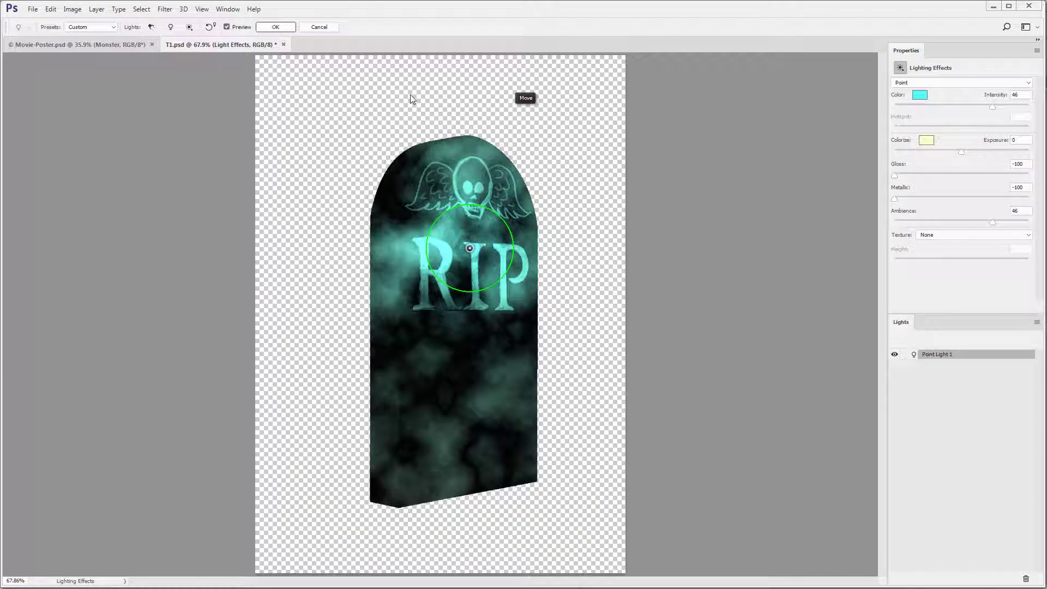
left_click(275, 27)
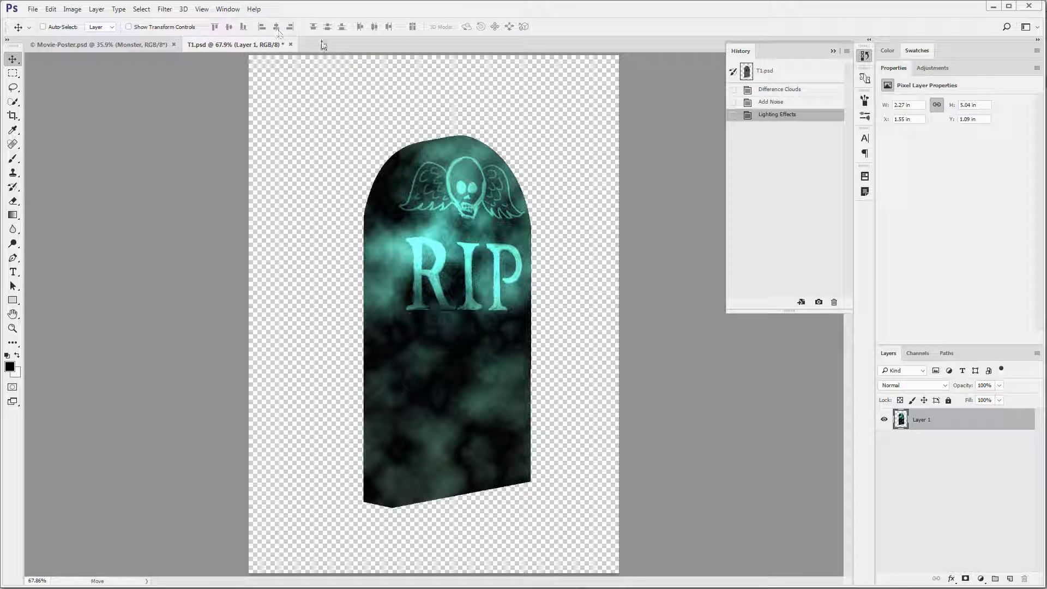
- Collapse the document history, copy the tombstone into Movie-Poster.psd with color conversion, and place it beside the poster's lower-left gravestones
left_click(833, 52)
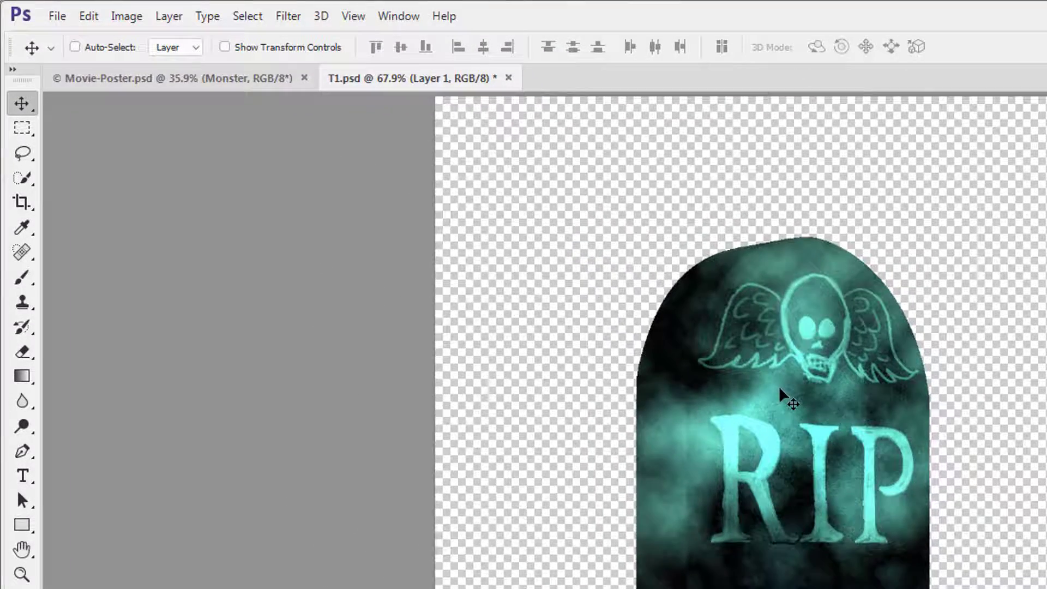
left_click_drag(780, 389, 609, 306)
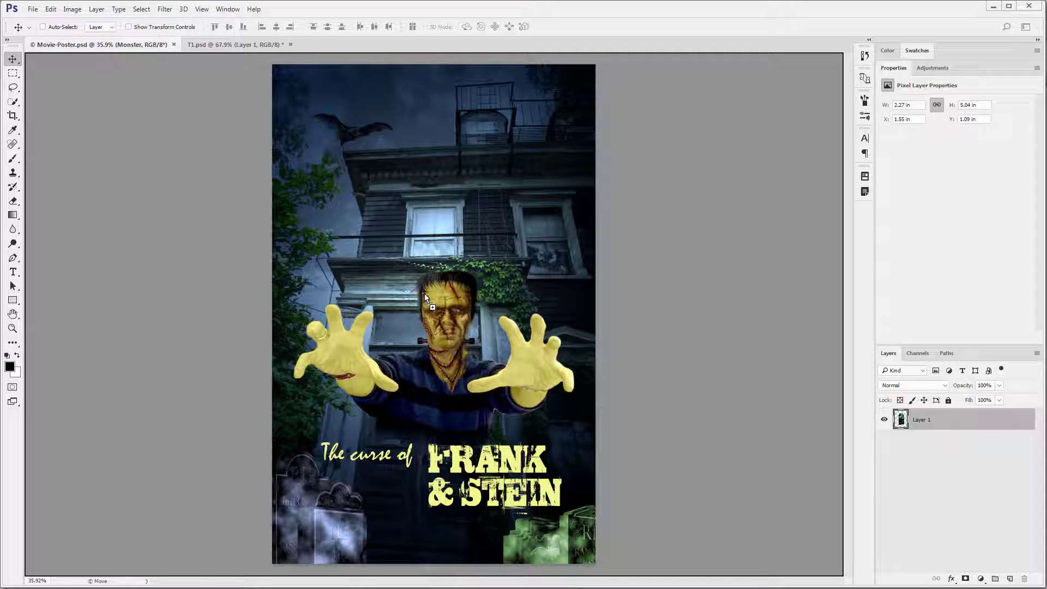
left_click_drag(426, 296, 425, 296)
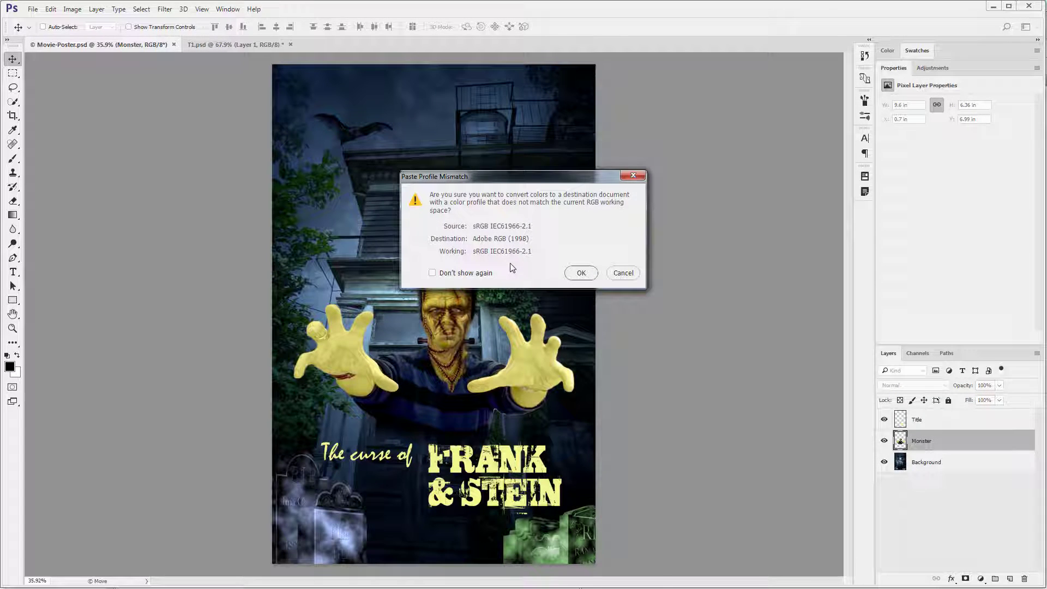
left_click(582, 272)
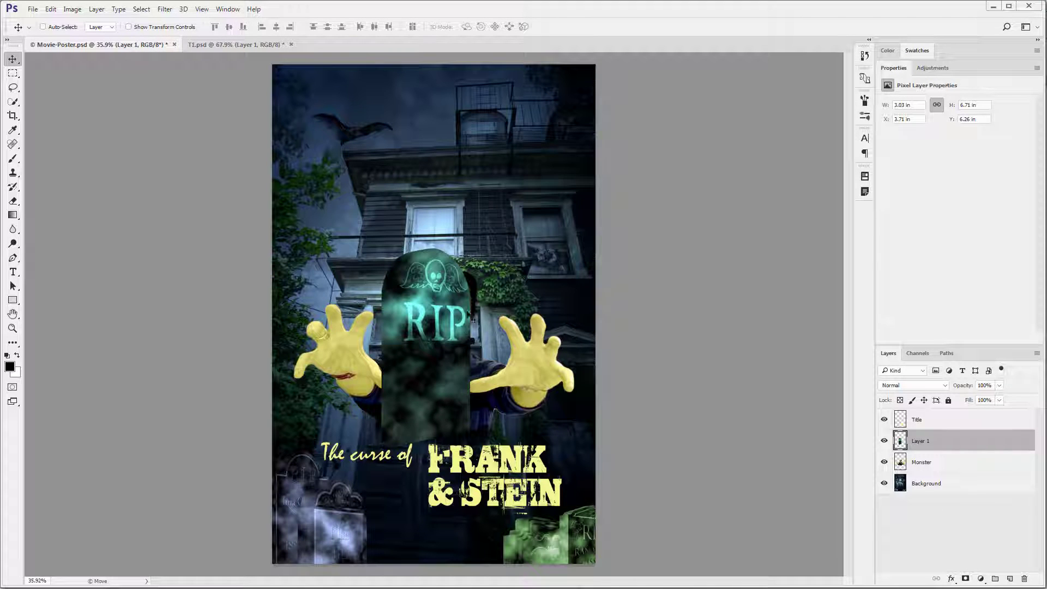
left_click_drag(448, 328, 377, 543)
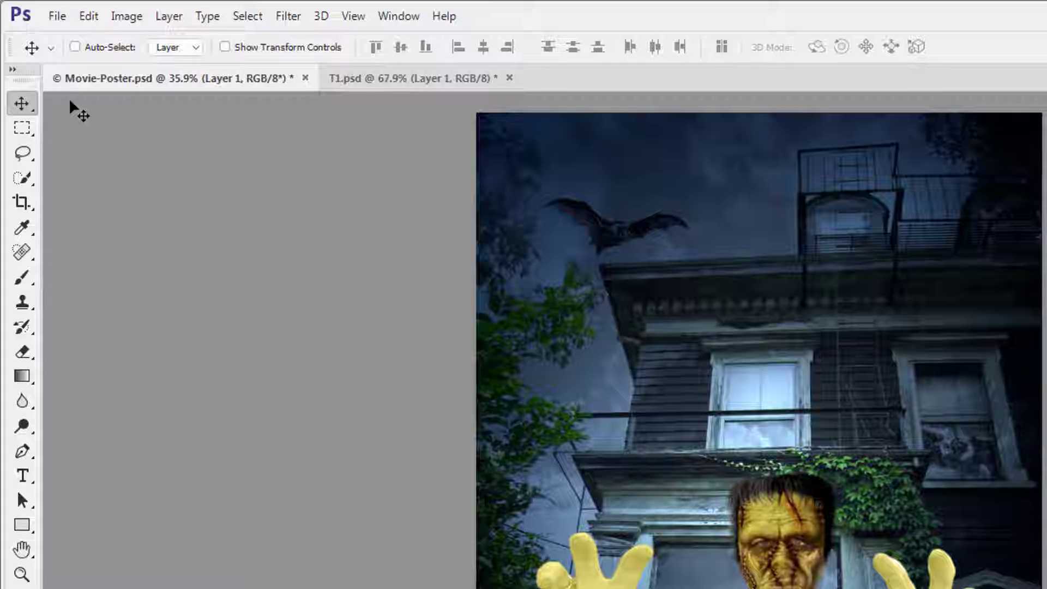
- Save Movie-Poster.psd and close the T1.psd document
left_click(58, 17)
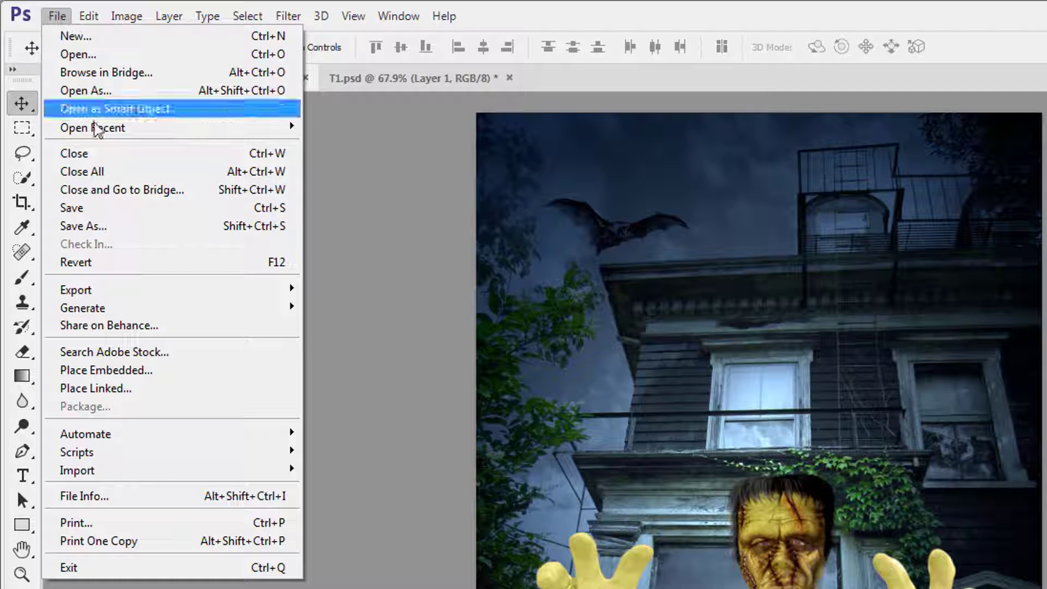
left_click(118, 207)
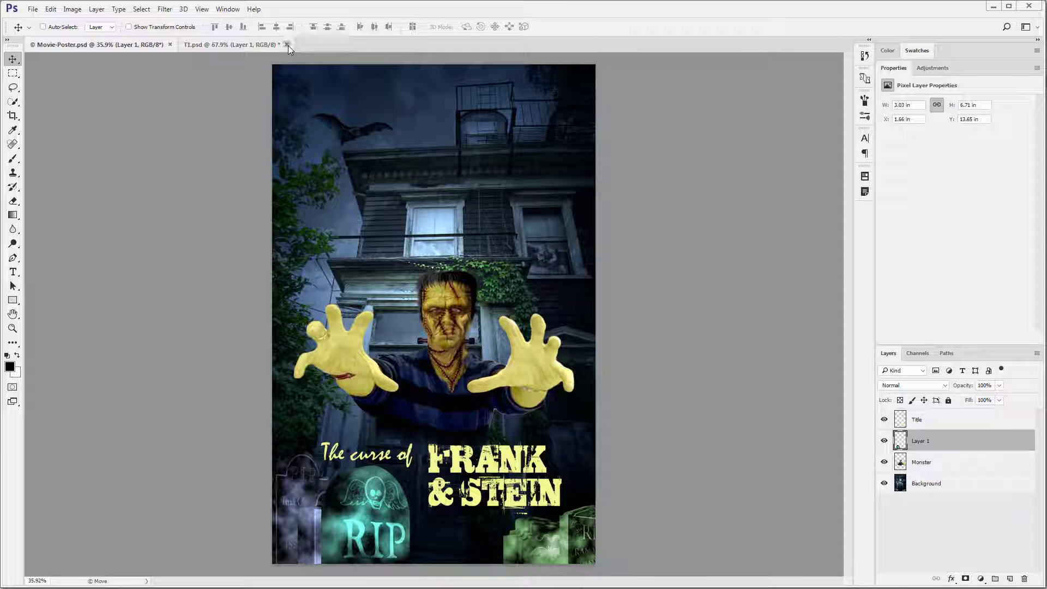
left_click(491, 77)
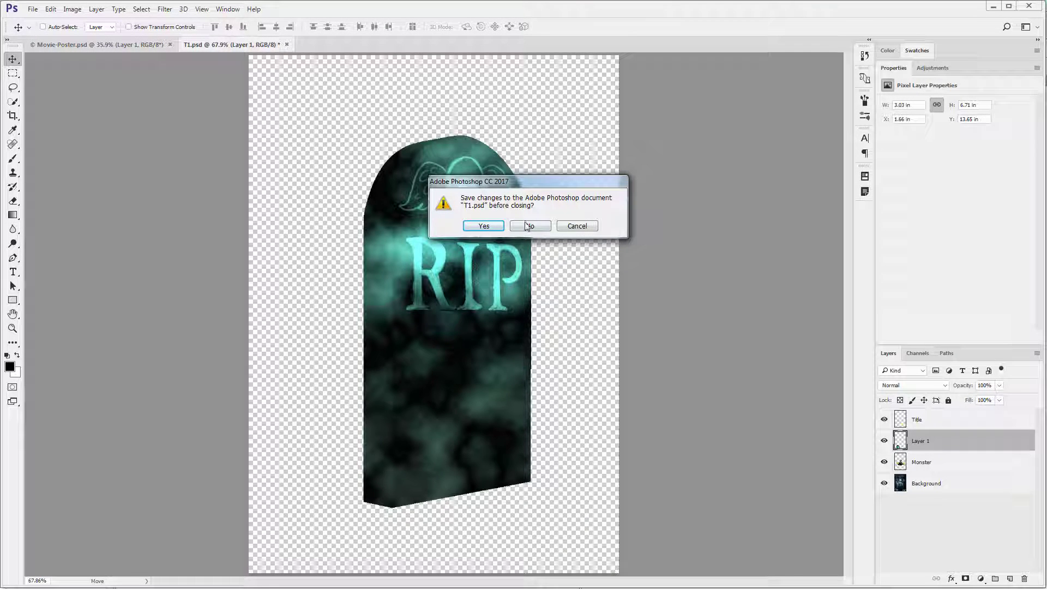